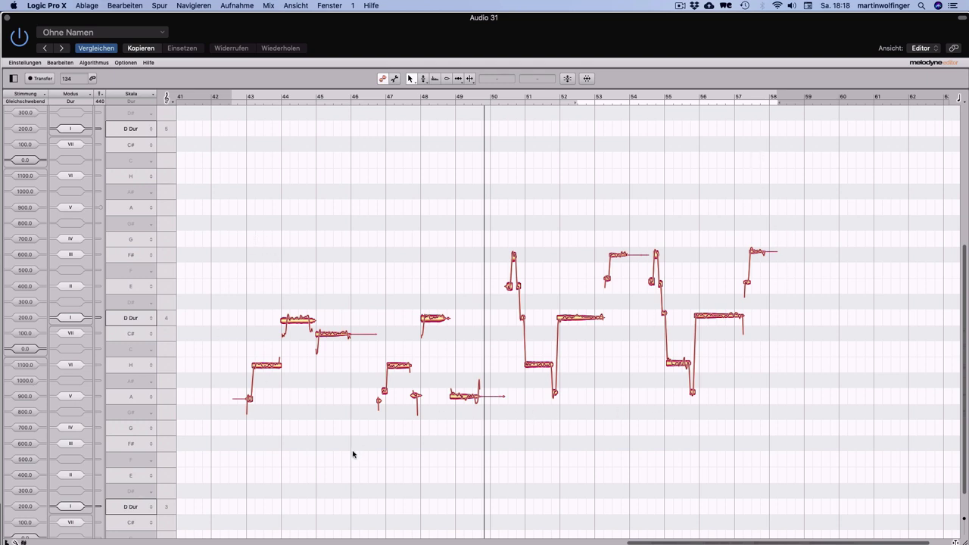
Set the vocal's detection algorithm to Melodisch.
click(91, 63)
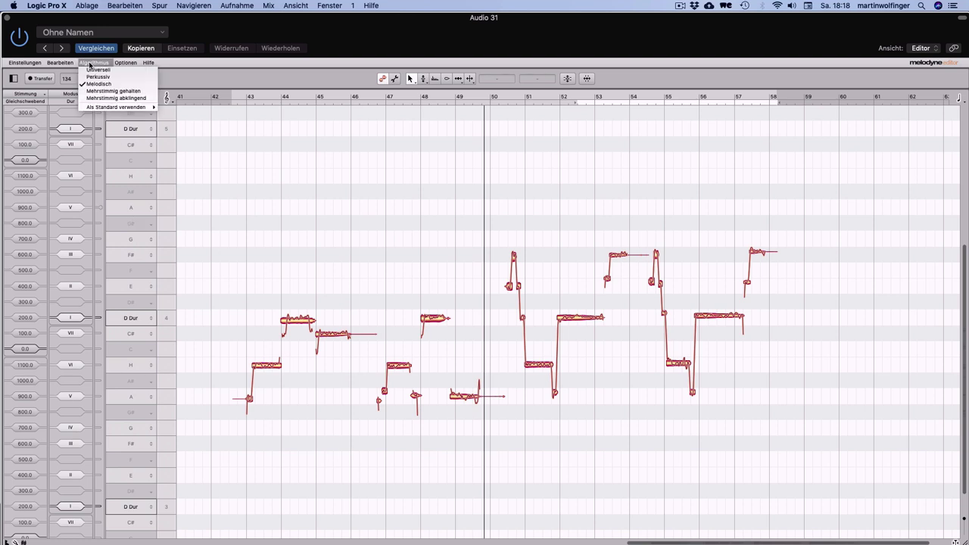
mouse_move(97, 108)
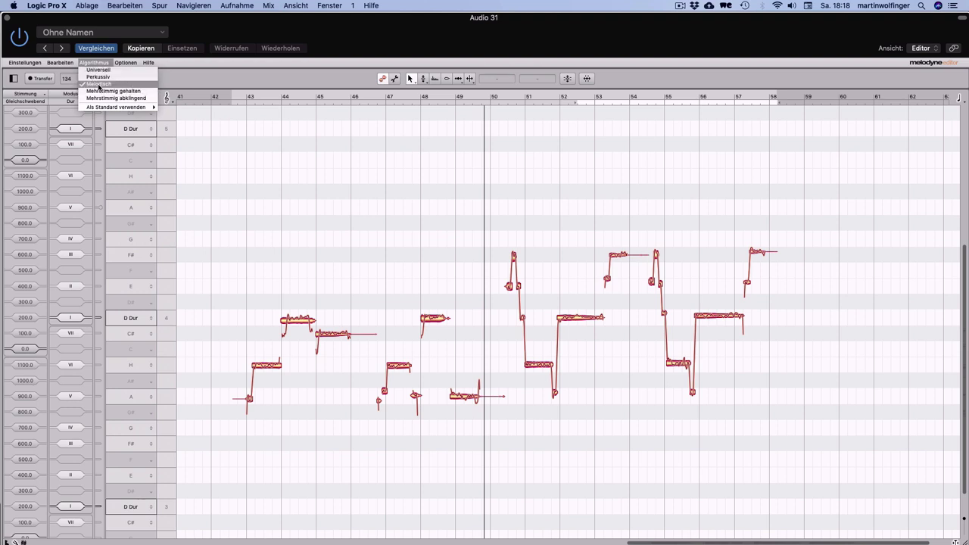
click(98, 87)
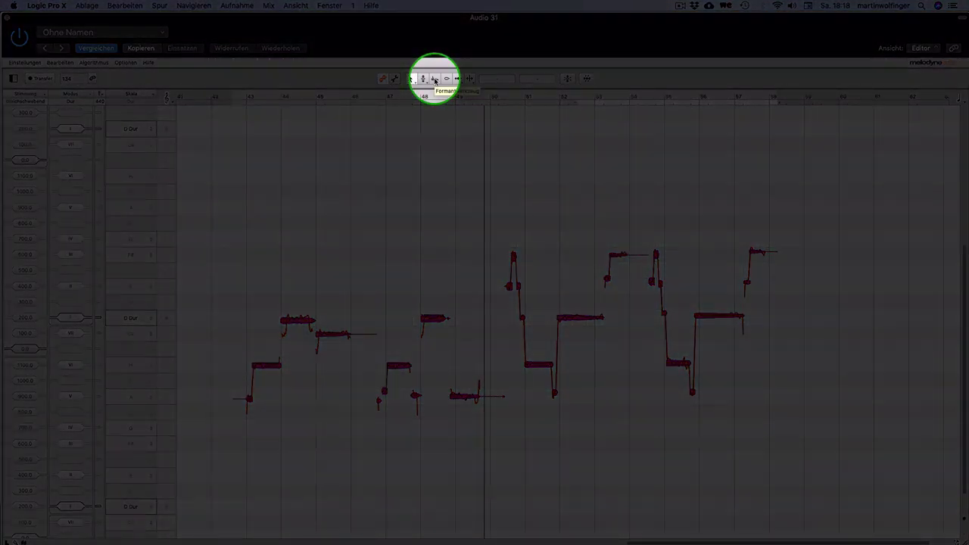
Use the Formant tool to shift the formants of all vocal notes to +1314 ct and then -1112 ct during playback.
click(436, 79)
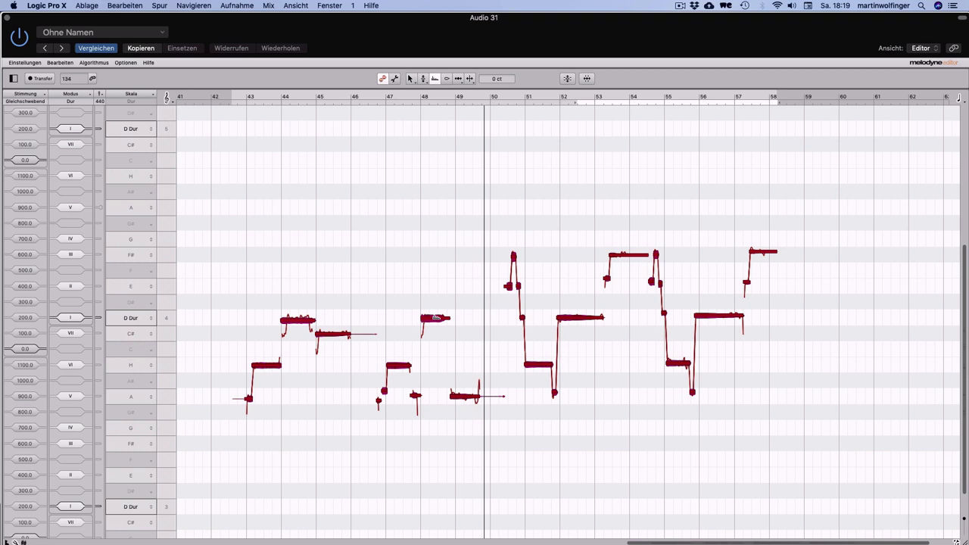
key(space)
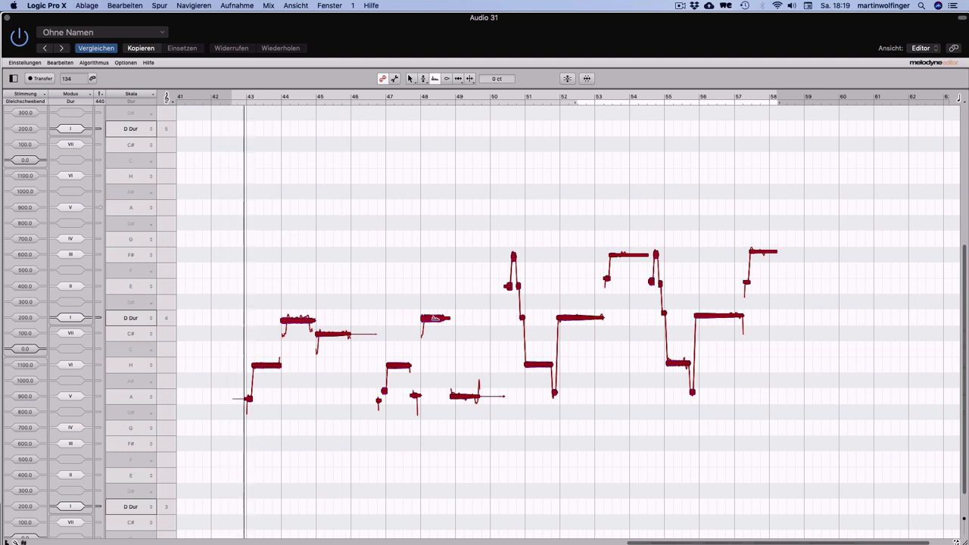
drag(434, 317, 434, 110)
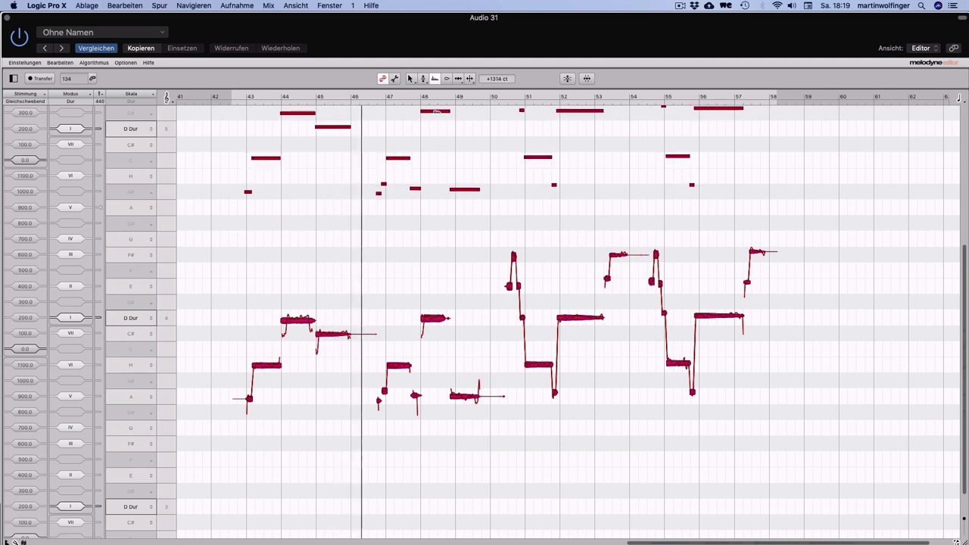
drag(435, 109, 462, 493)
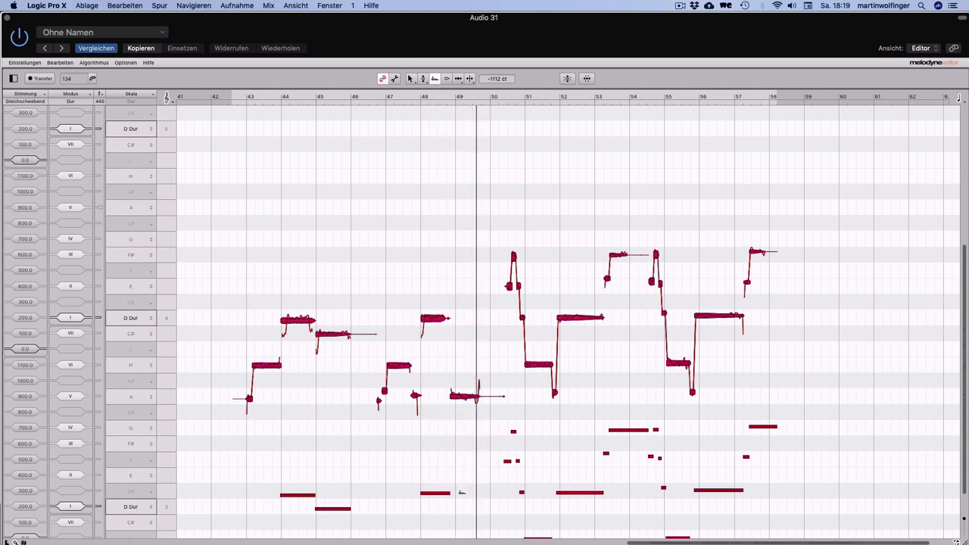
Undo both formant shifts on the vocal notes.
key(super+z)
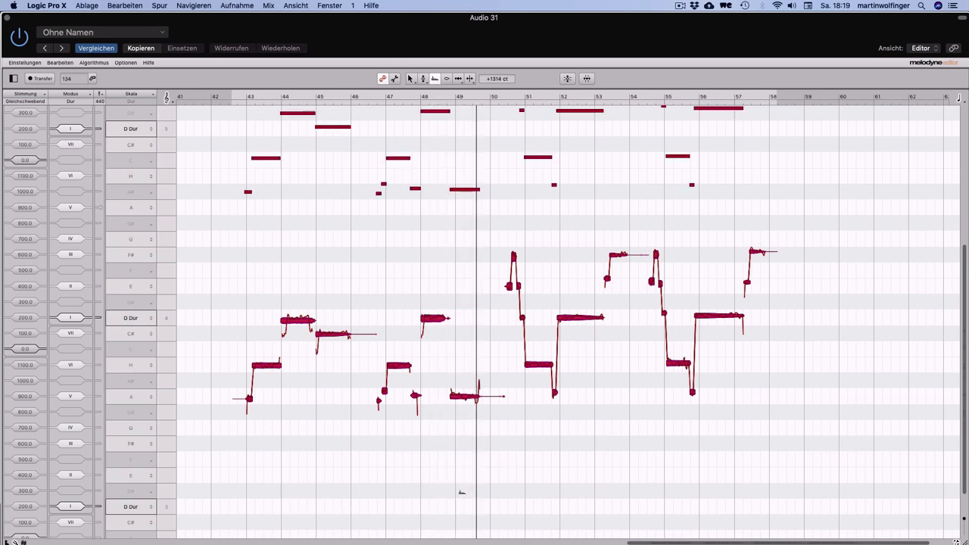
key(super+z)
key(super+z)
key(super+z)
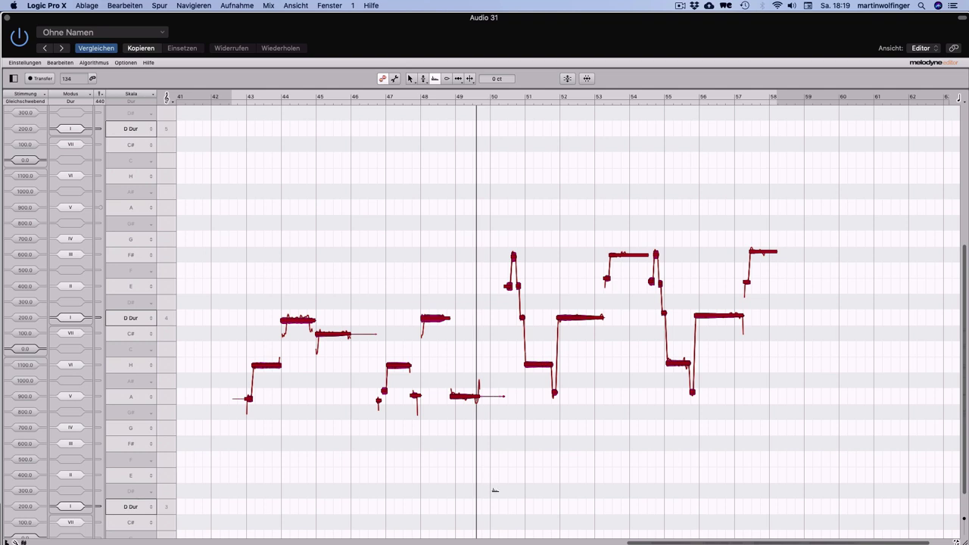
Transpose all vocal notes down four semitones with the main tool and play back the result.
click(410, 79)
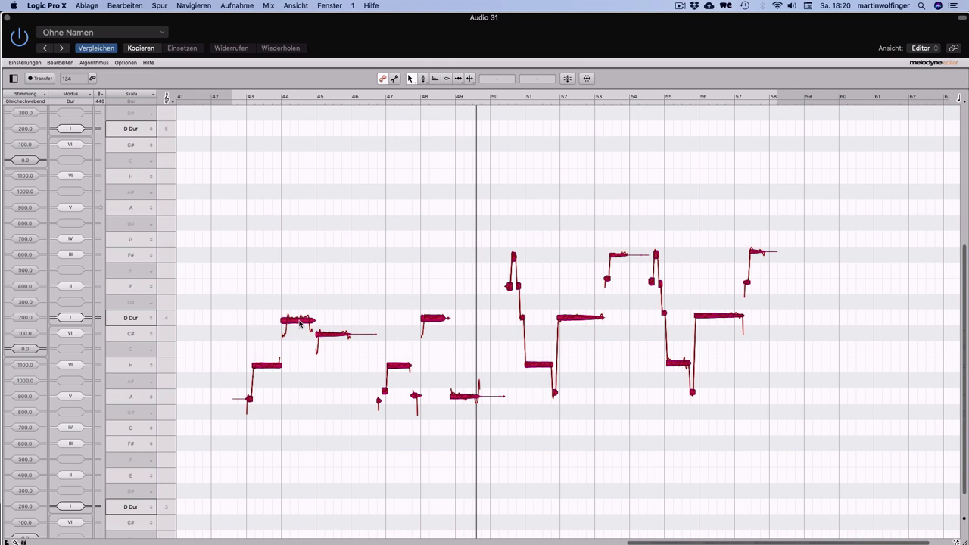
drag(299, 322, 306, 386)
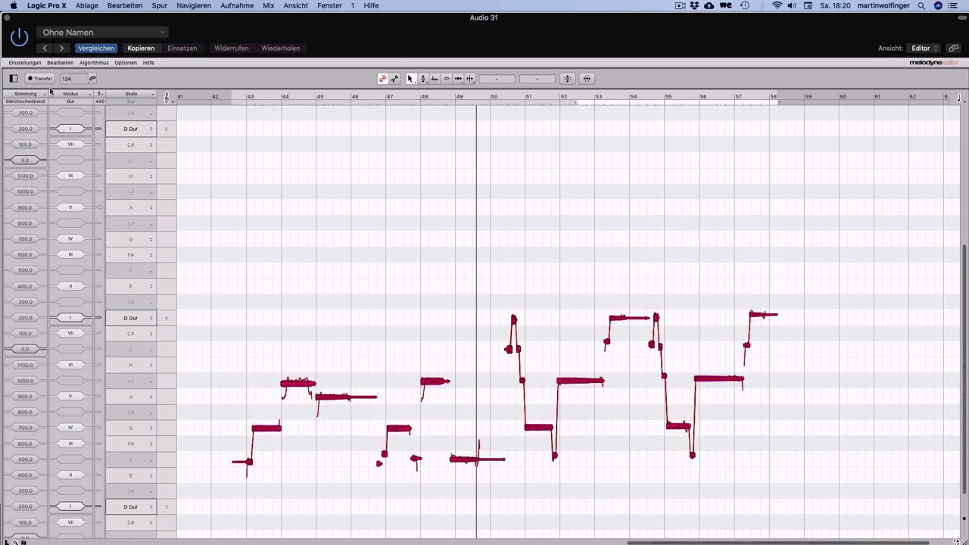
key(space)
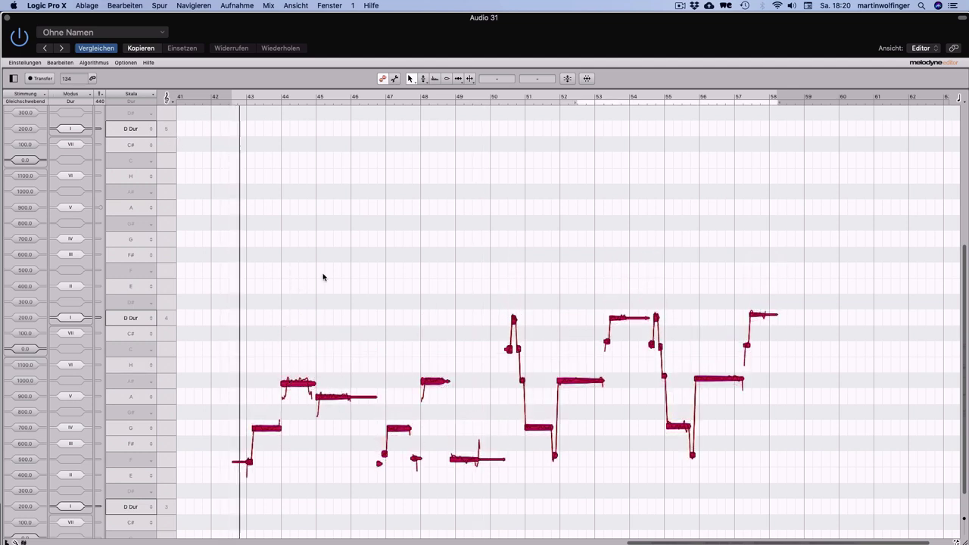
scroll(404, 375, down, 1)
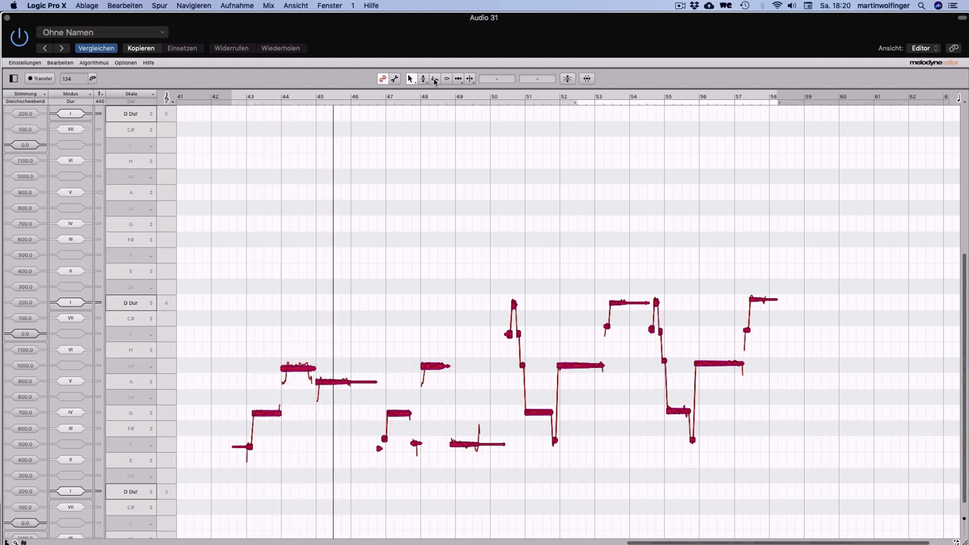
Lower the formants of all transposed vocal notes with the Formant tool while the passage plays.
click(435, 79)
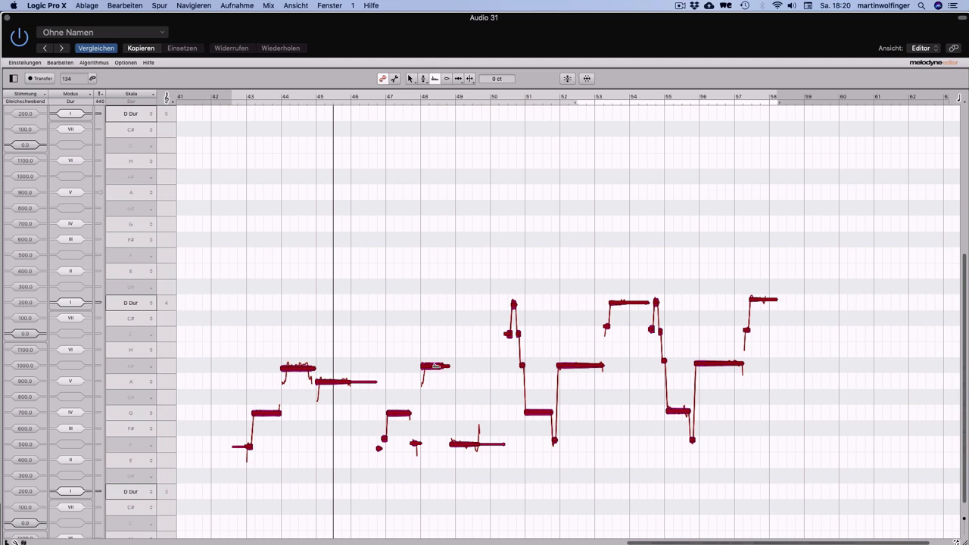
key(space)
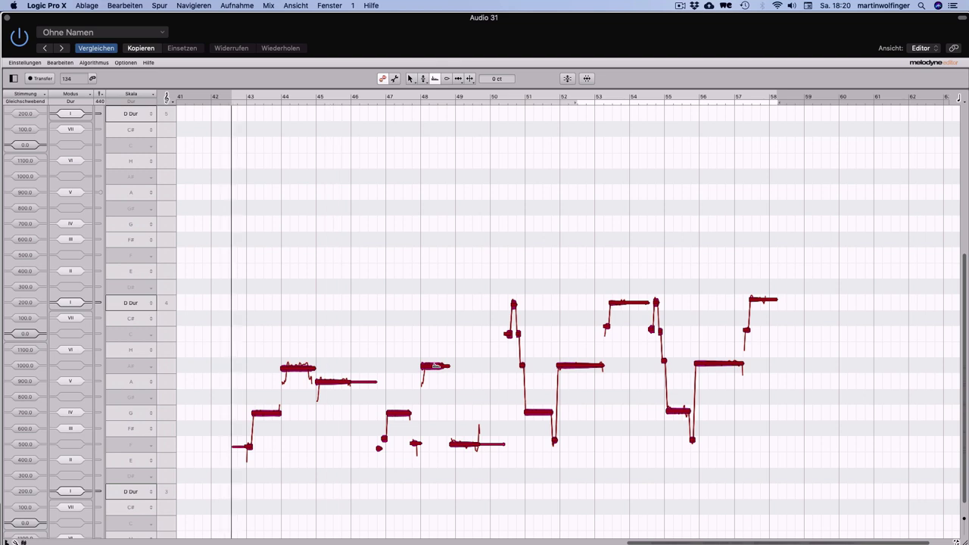
drag(435, 366, 435, 419)
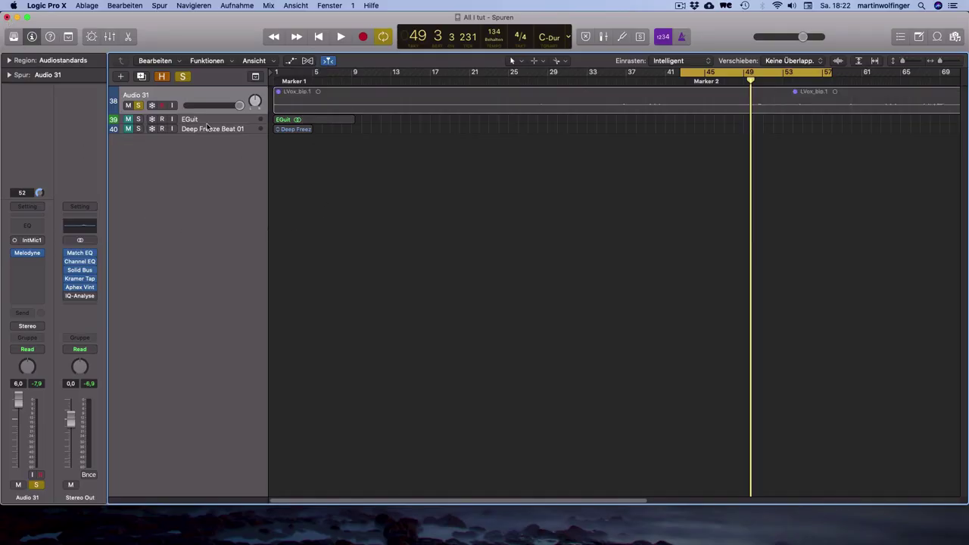
Solo the EGuit track and open the Melodyne editor inserted on it.
click(206, 124)
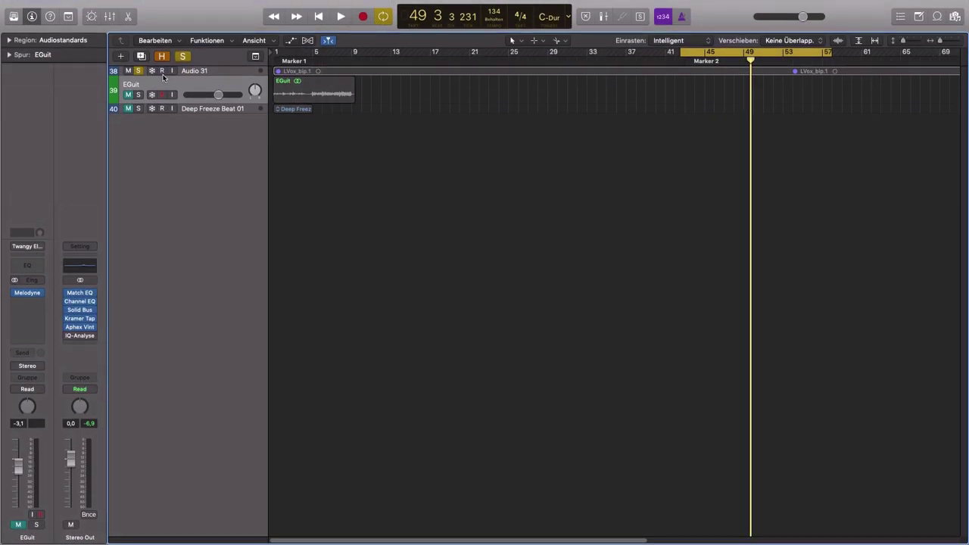
click(128, 92)
click(138, 95)
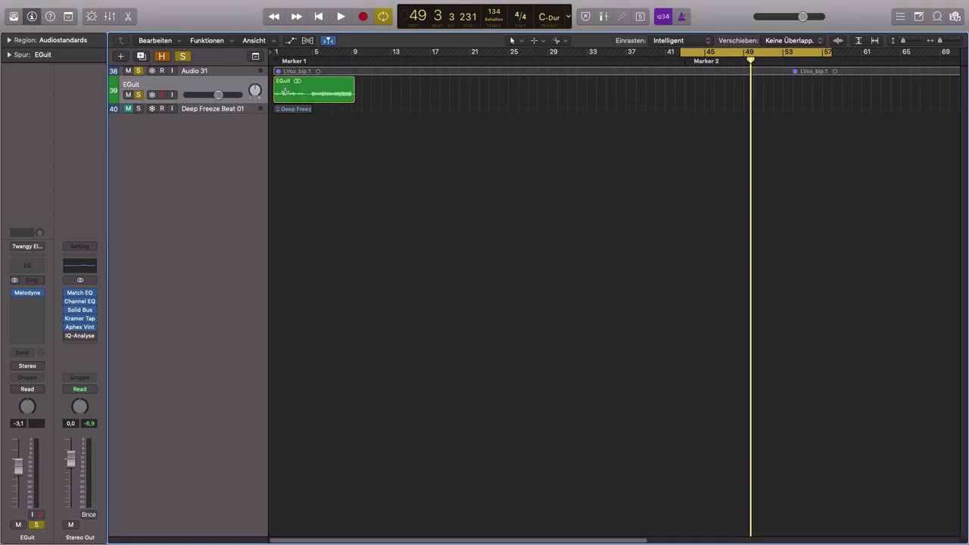
click(304, 89)
click(27, 293)
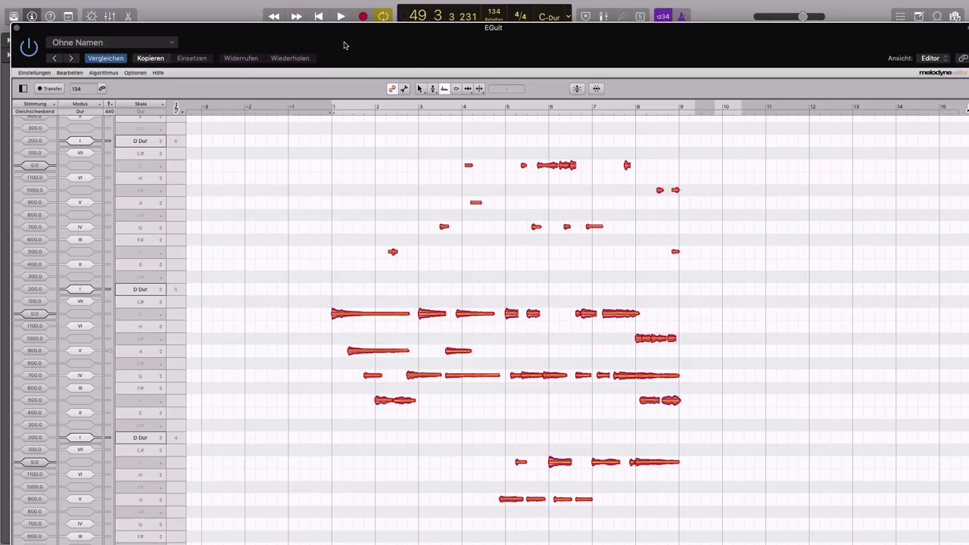
Check which detection algorithm the guitar uses and reposition its Melodyne window to show the whole editor.
click(106, 72)
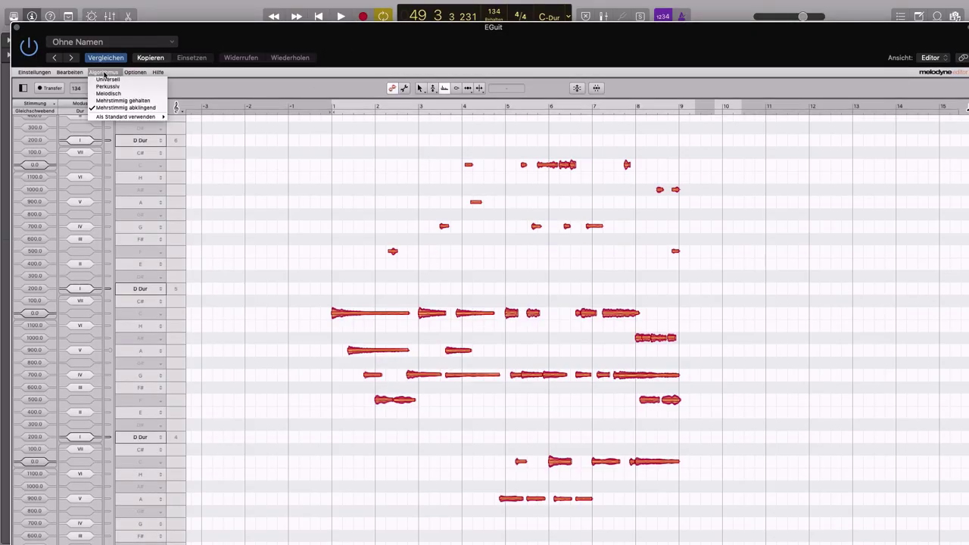
click(181, 76)
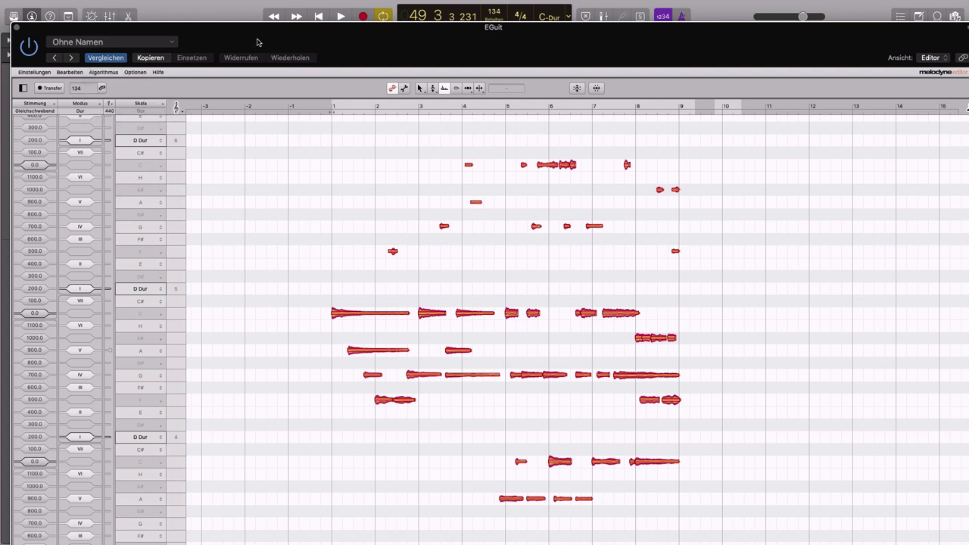
drag(22, 24, 12, 3)
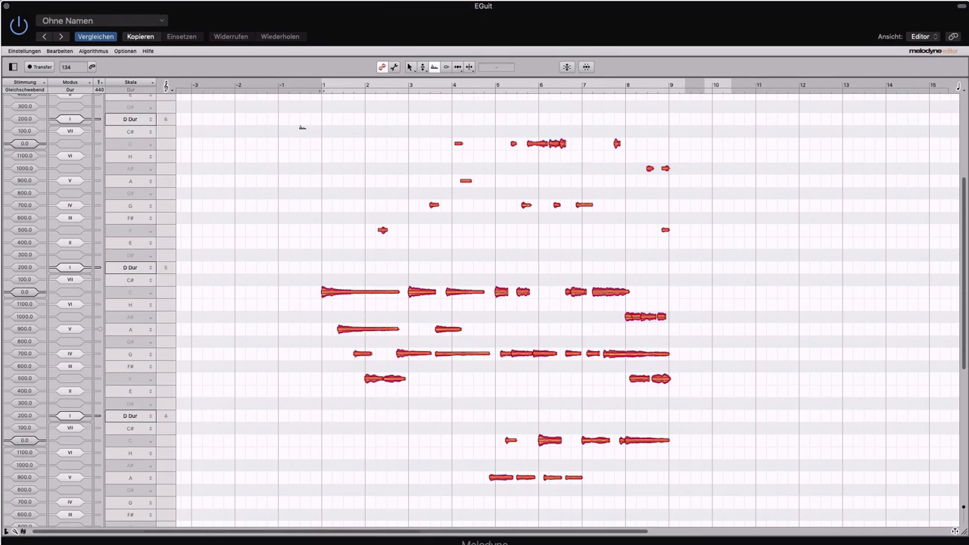
Shift the formants of all guitar notes to +849 ct and then to -4 ct during playback, and close the editor.
key(space)
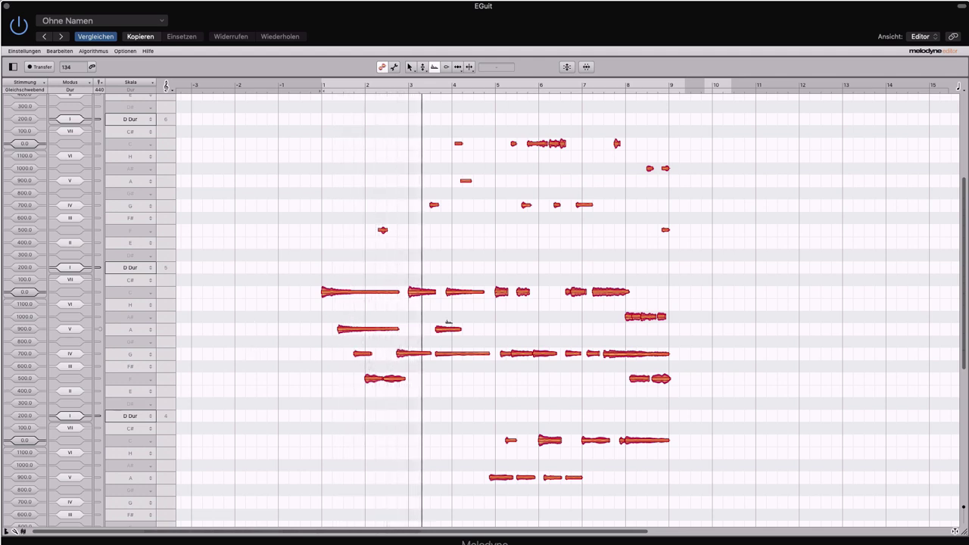
click(271, 190)
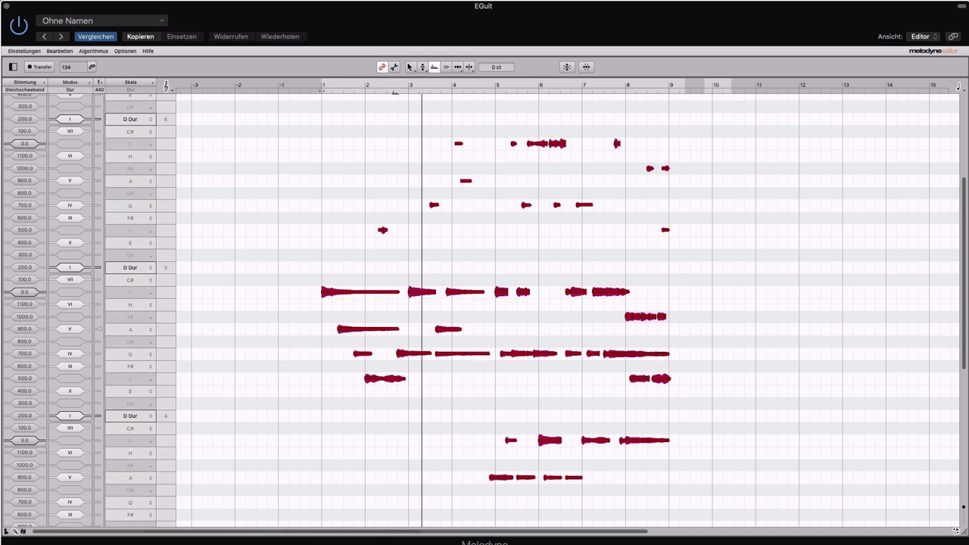
scroll(442, 290, up, 1)
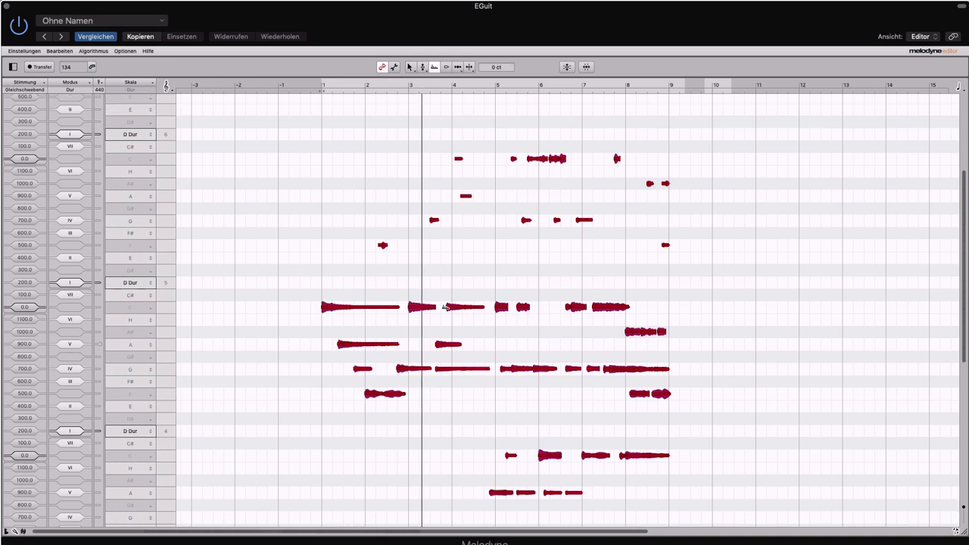
key(space)
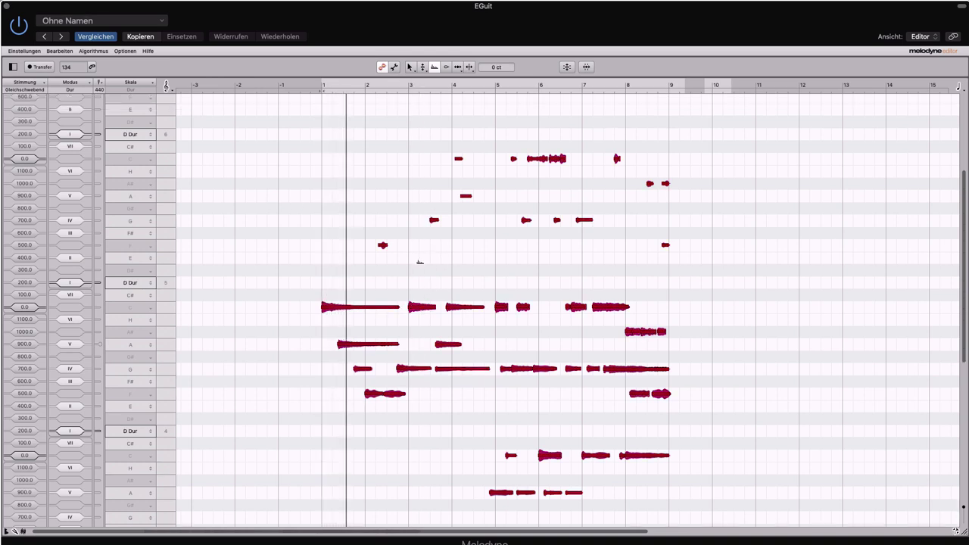
drag(440, 307, 452, 198)
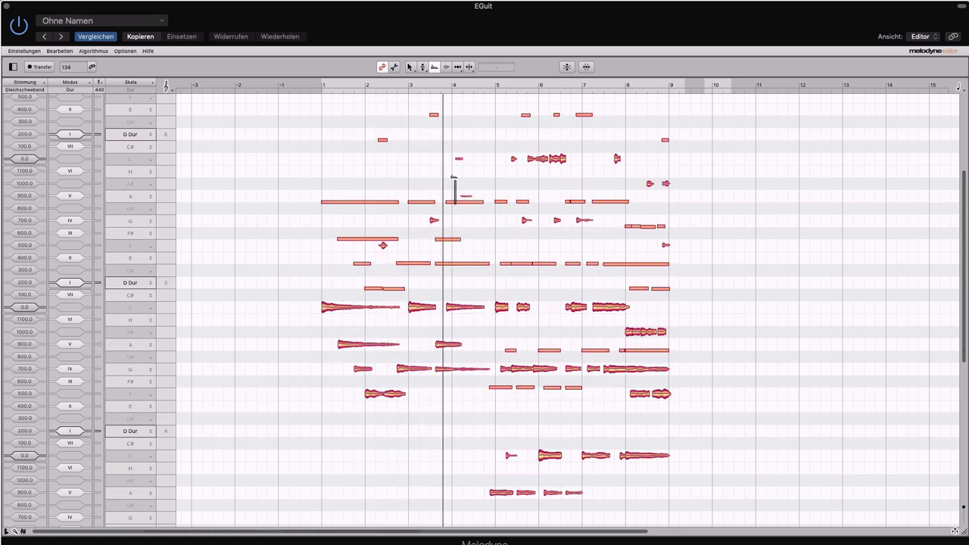
click(455, 172)
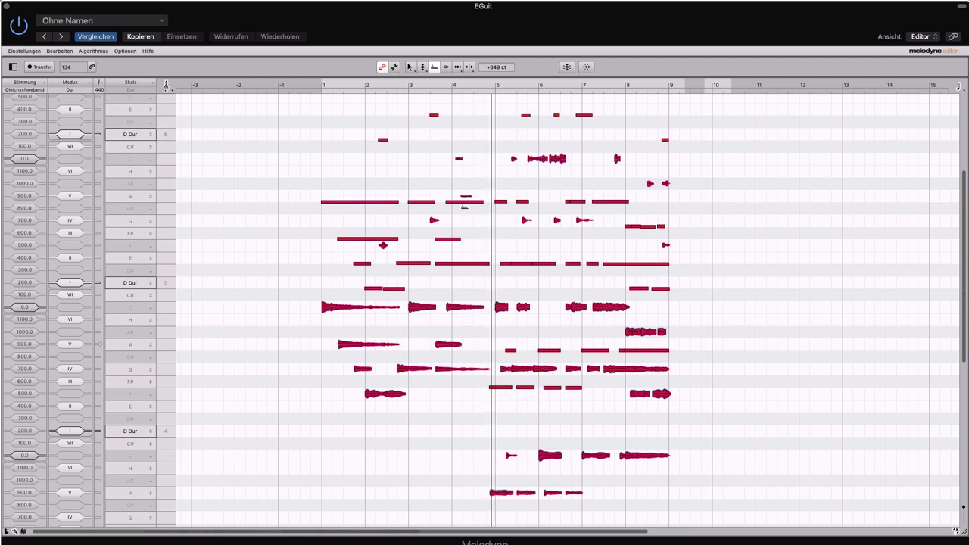
drag(465, 200, 452, 499)
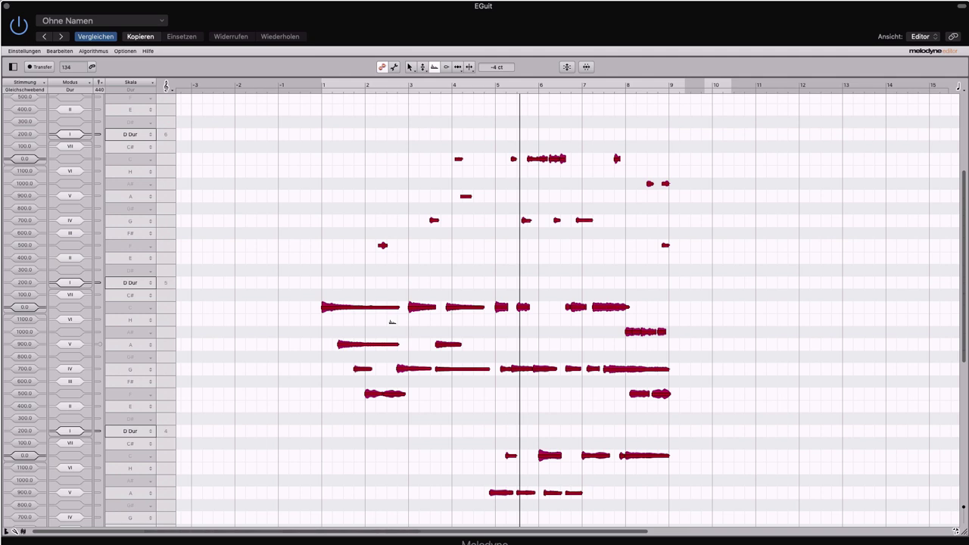
click(7, 6)
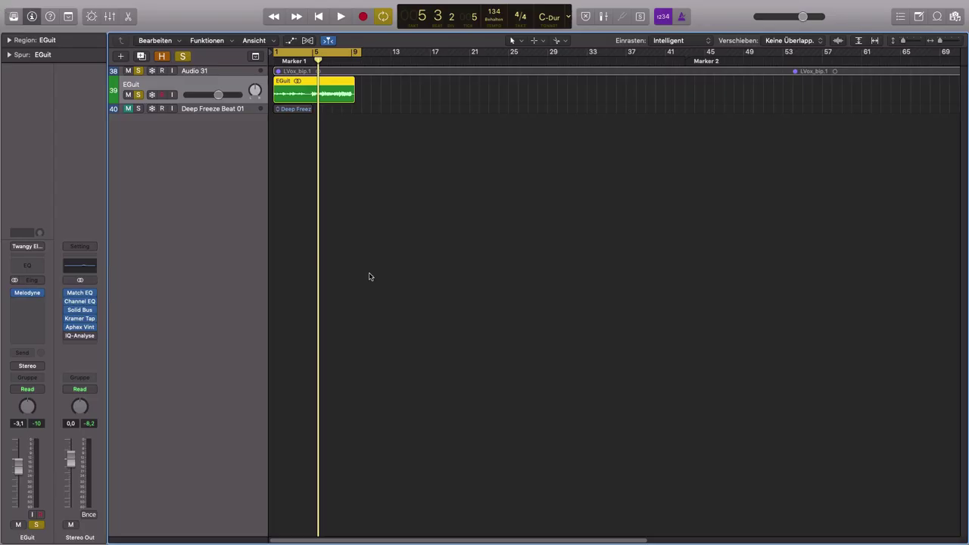
Solo the Deep Freeze Beat 01 track and take EGuit and Audio 31 out of solo.
click(200, 112)
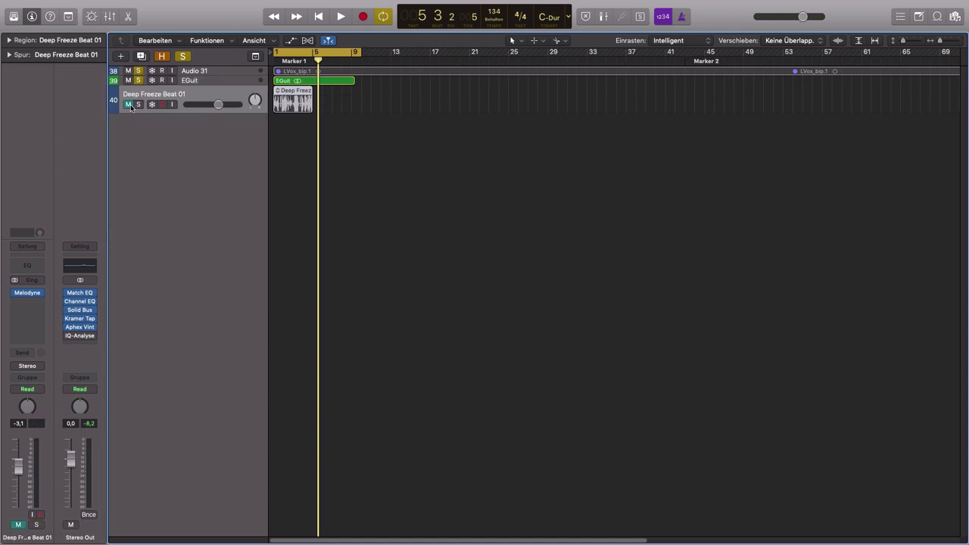
click(129, 105)
click(129, 105)
click(138, 105)
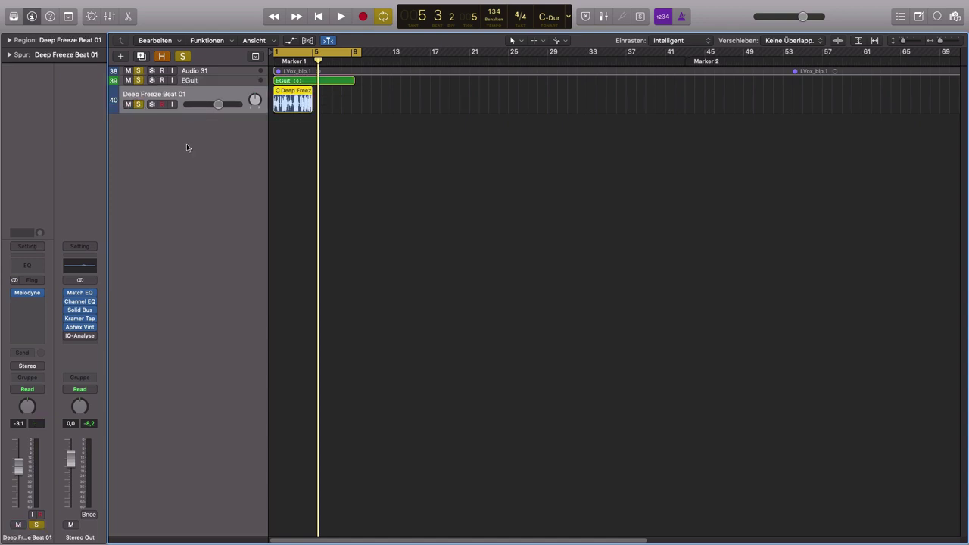
click(139, 80)
click(139, 70)
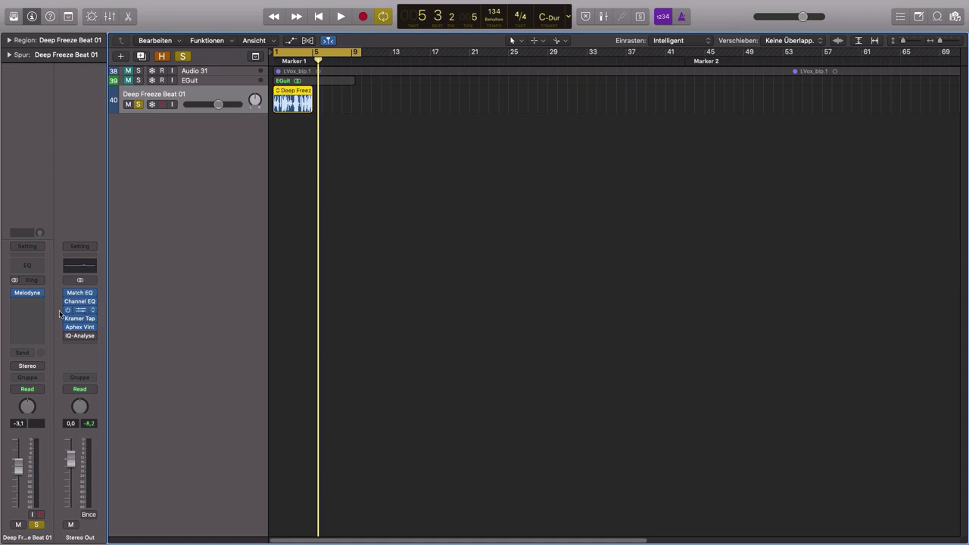
Open the Melodyne editor on Deep Freeze Beat 01 and reposition its window to show the whole editor.
click(30, 294)
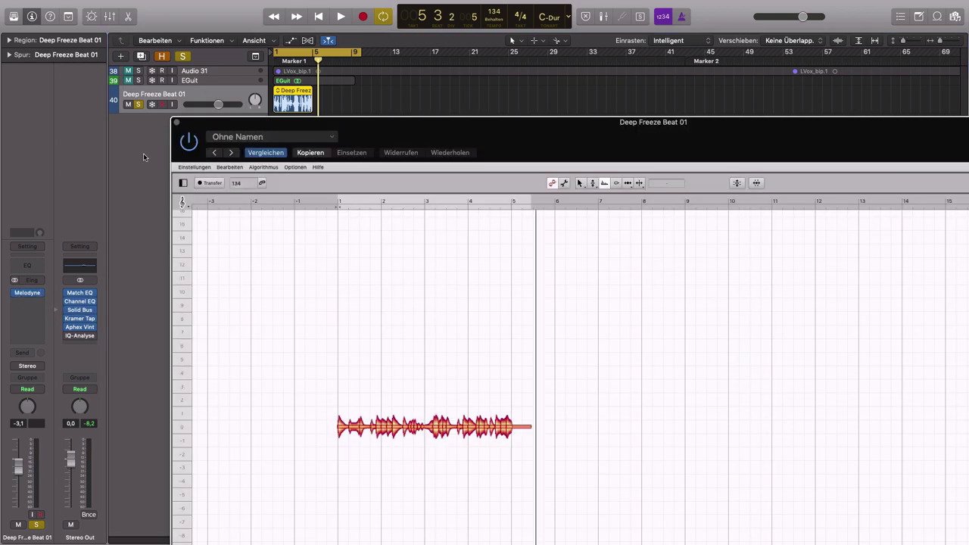
drag(209, 122, 39, 3)
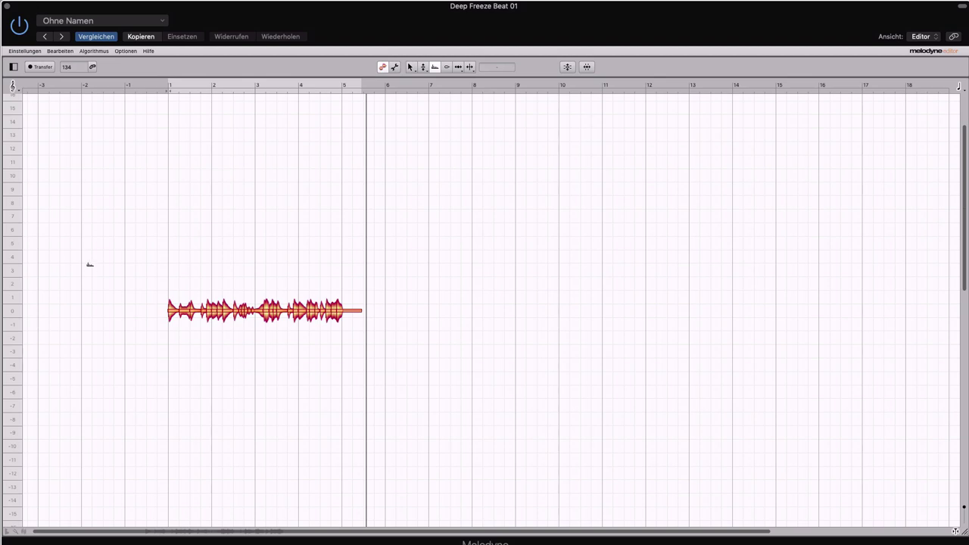
Check which detection algorithm the Deep Freeze Beat 01 track uses.
click(102, 52)
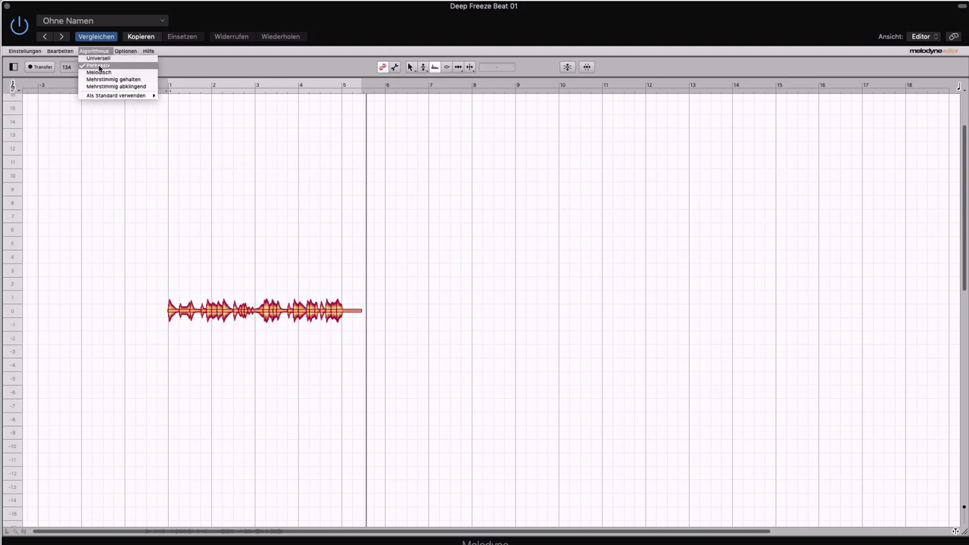
click(228, 352)
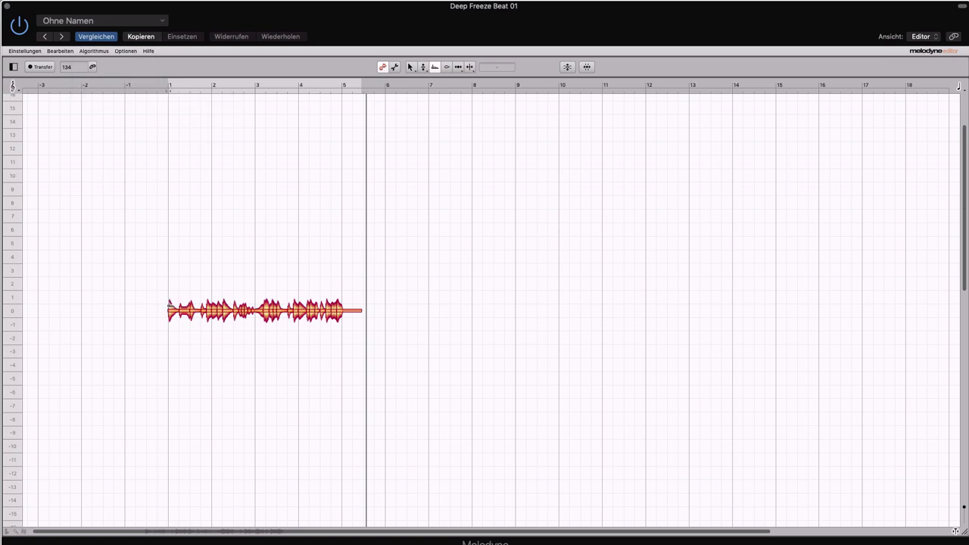
Shift the formants of all beat notes to +1365 ct and then to -1328 ct during playback, and reset them to 0 ct.
key(super+a)
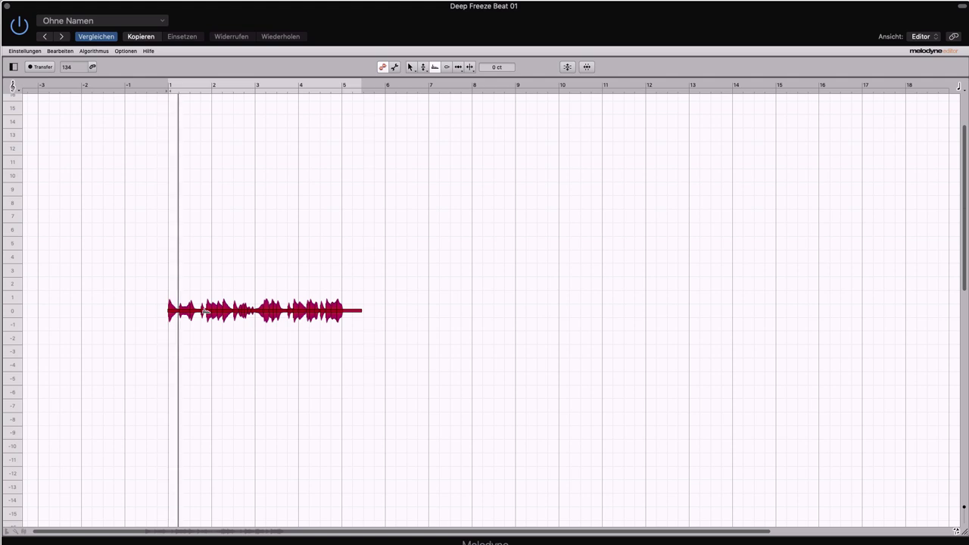
drag(213, 310, 244, 125)
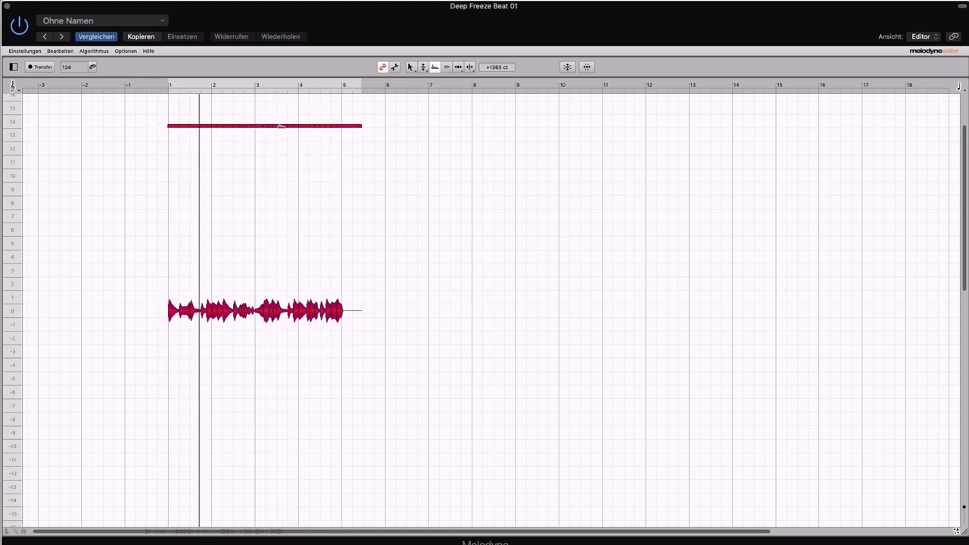
drag(280, 126, 282, 407)
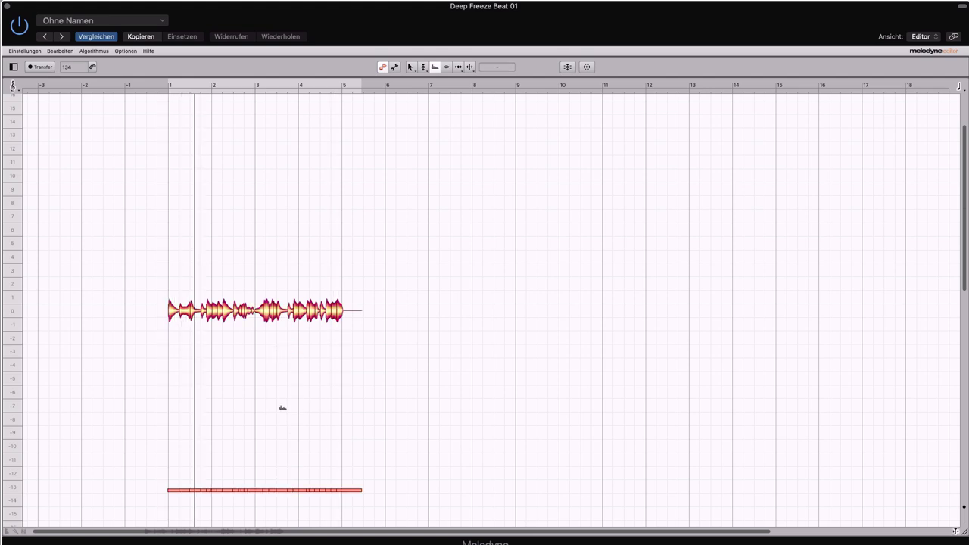
key(super+a)
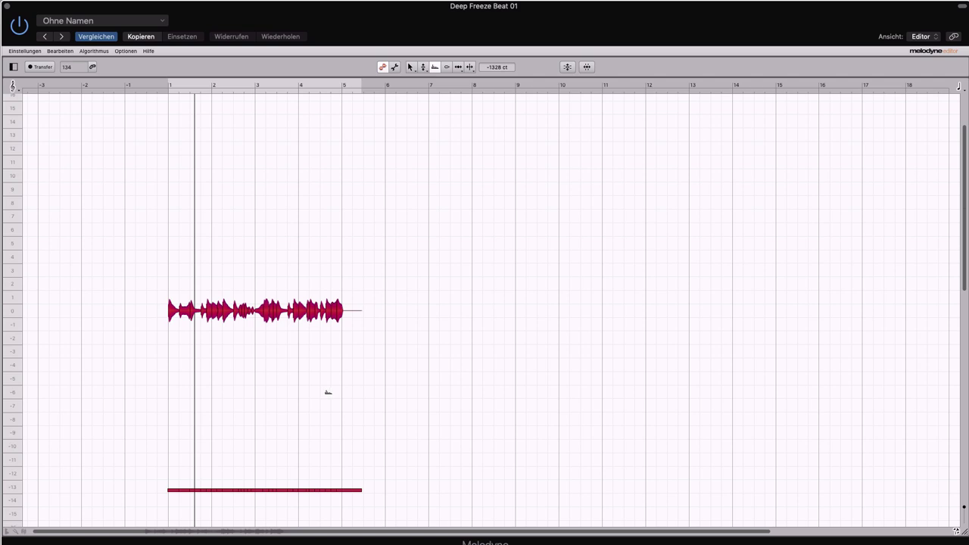
key(BackSpace)
Switch the beat's detection algorithm to Melodisch and confirm the new detection of the audio file.
click(94, 51)
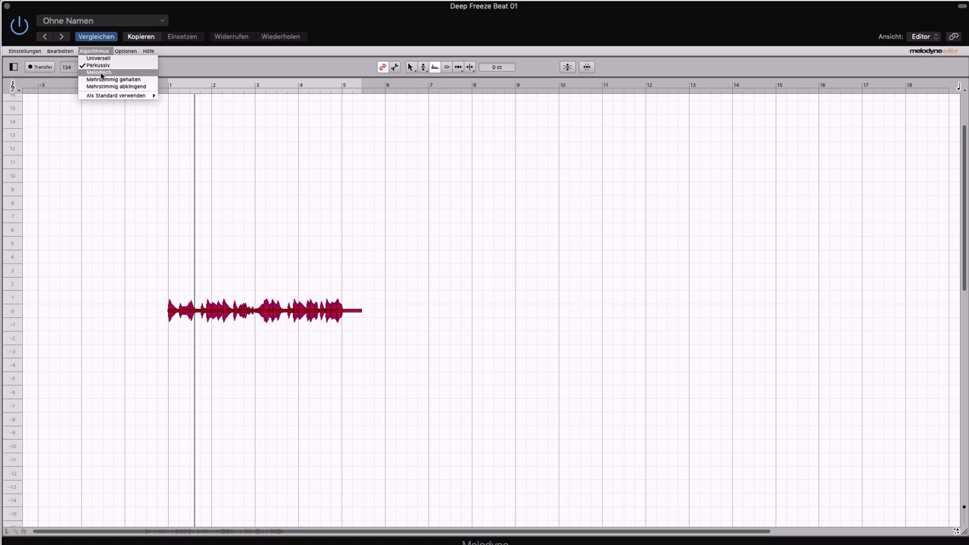
click(100, 72)
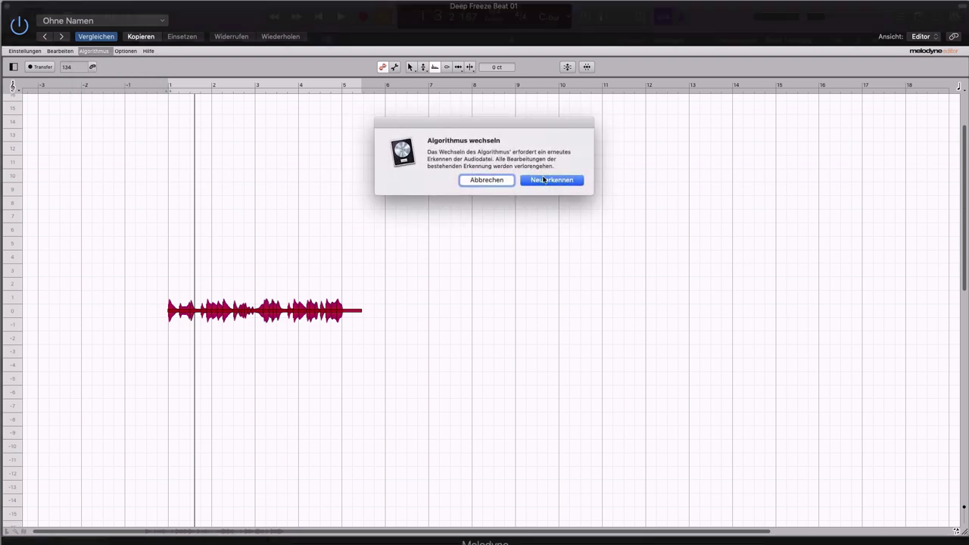
click(545, 180)
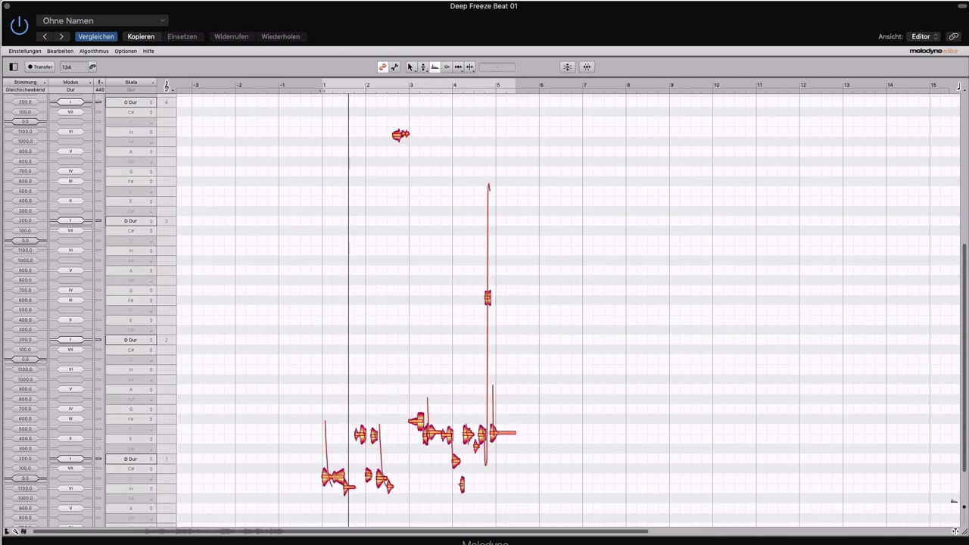
Shift the formants of all the melodically detected beat notes to +8 ct during playback.
drag(962, 467, 961, 519)
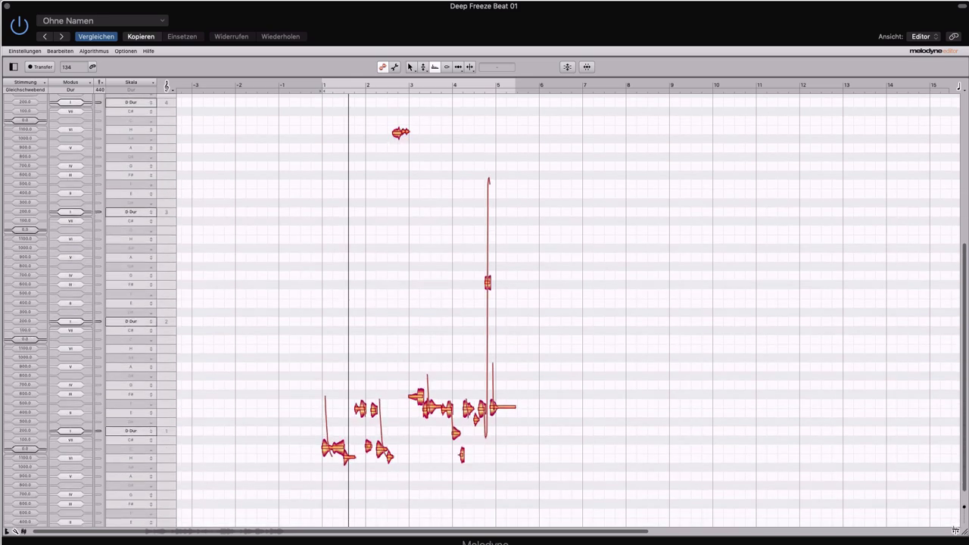
drag(964, 247, 963, 120)
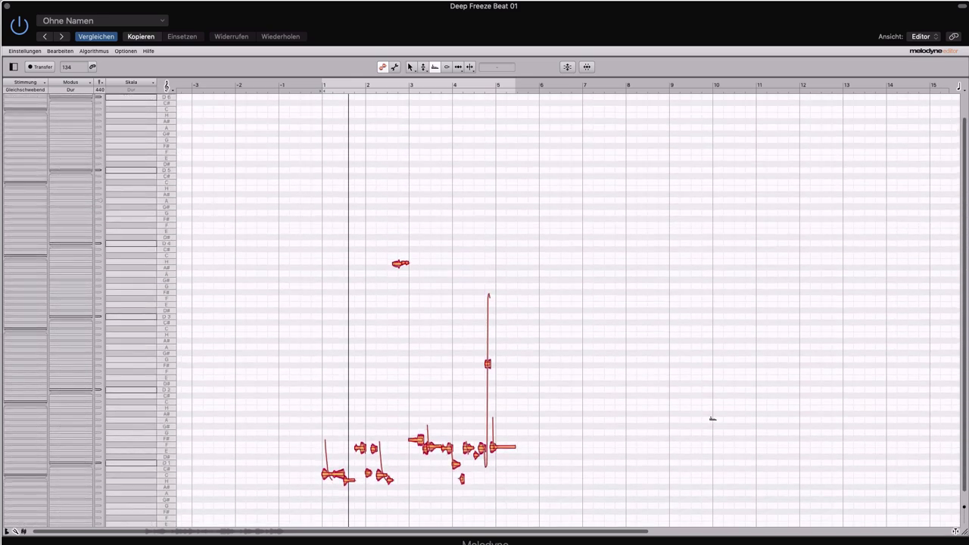
key(super+a)
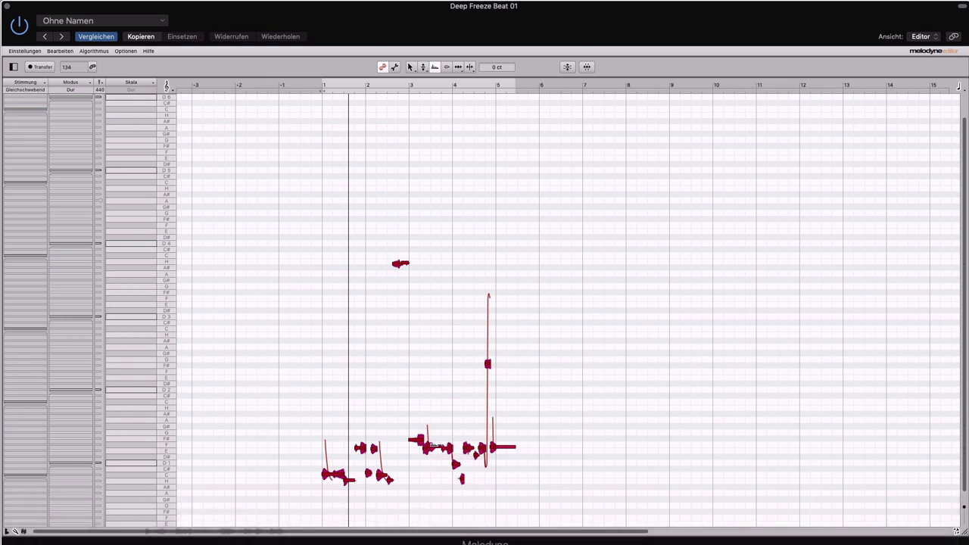
key(space)
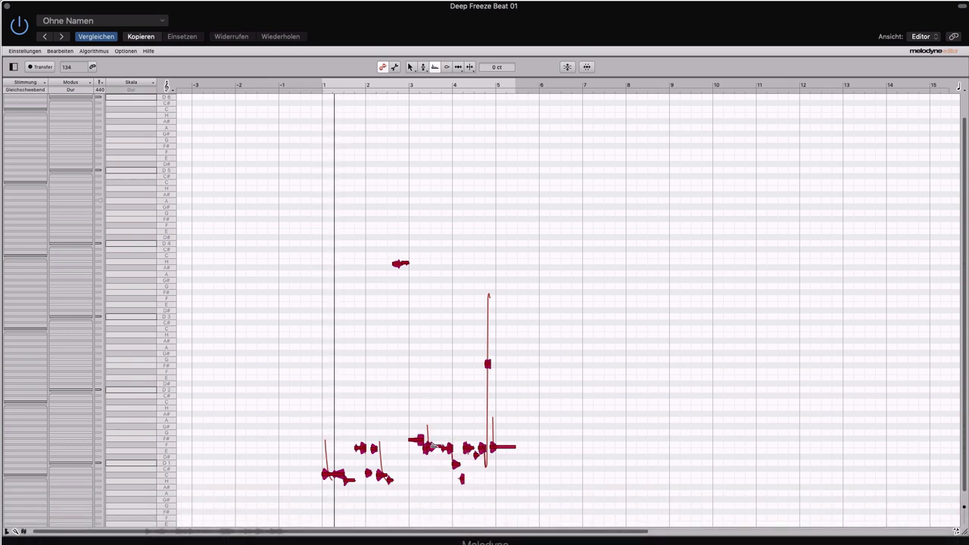
mouse_move(435, 447)
mouse_down()
mouse_move(434, 328)
mouse_move(441, 542)
mouse_move(442, 448)
mouse_up()
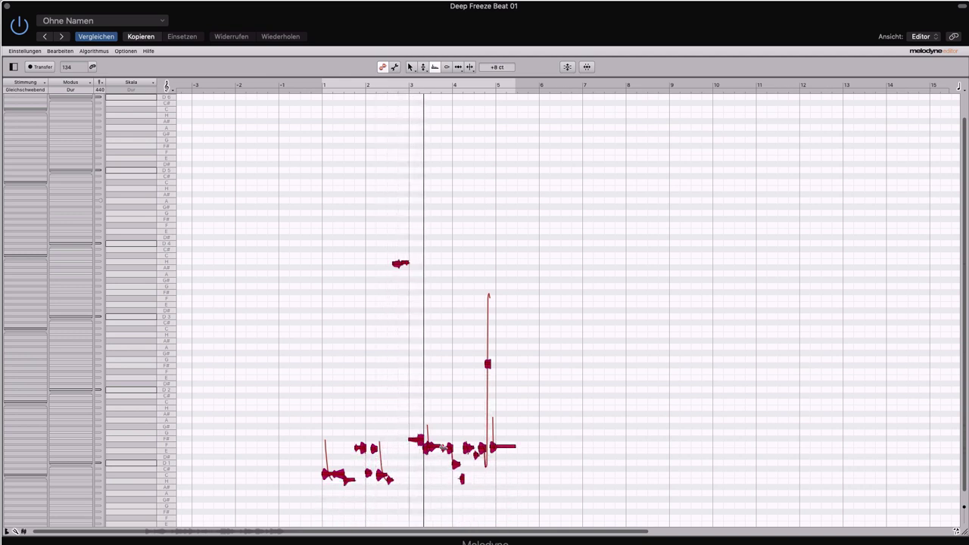